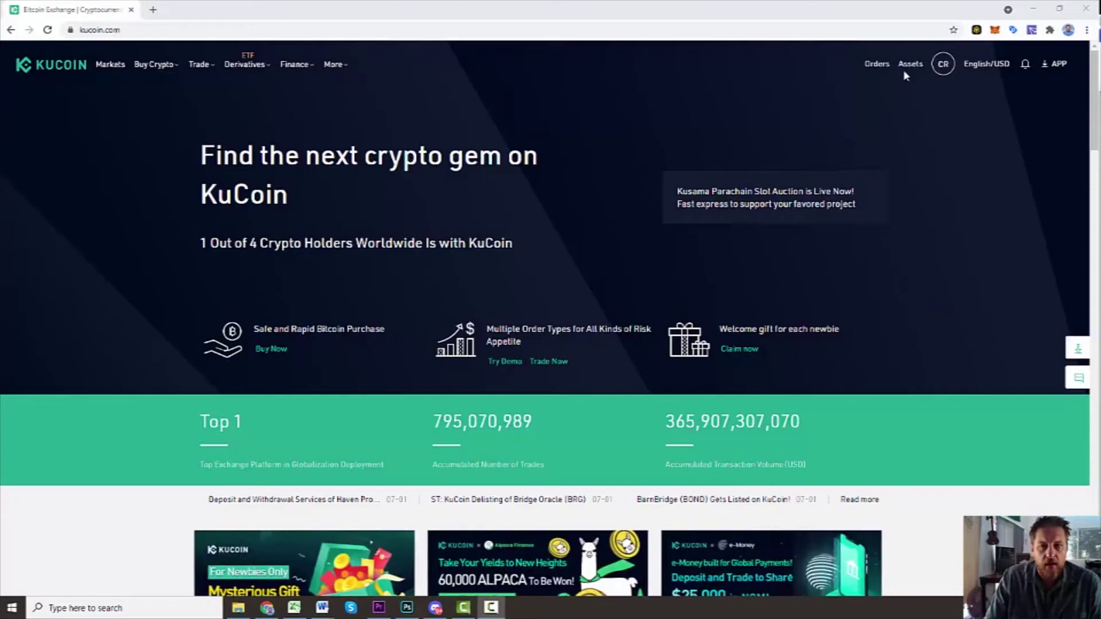
Open the TRX withdrawal form from Main Account and show TronLink's receiving address.
mouse_move(910, 64)
click(875, 171)
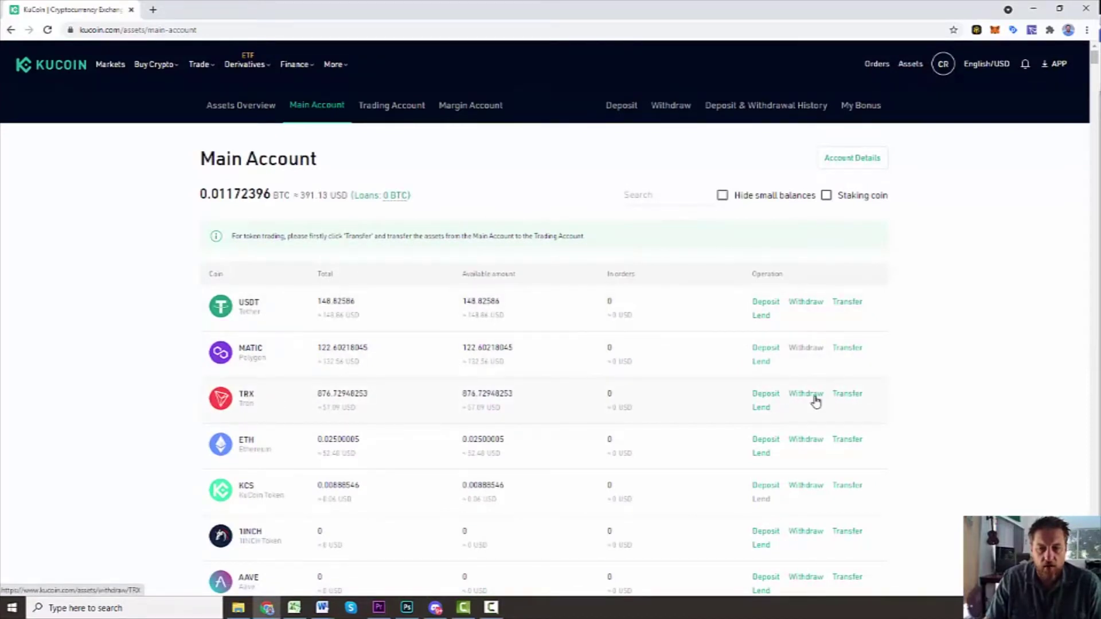
click(815, 402)
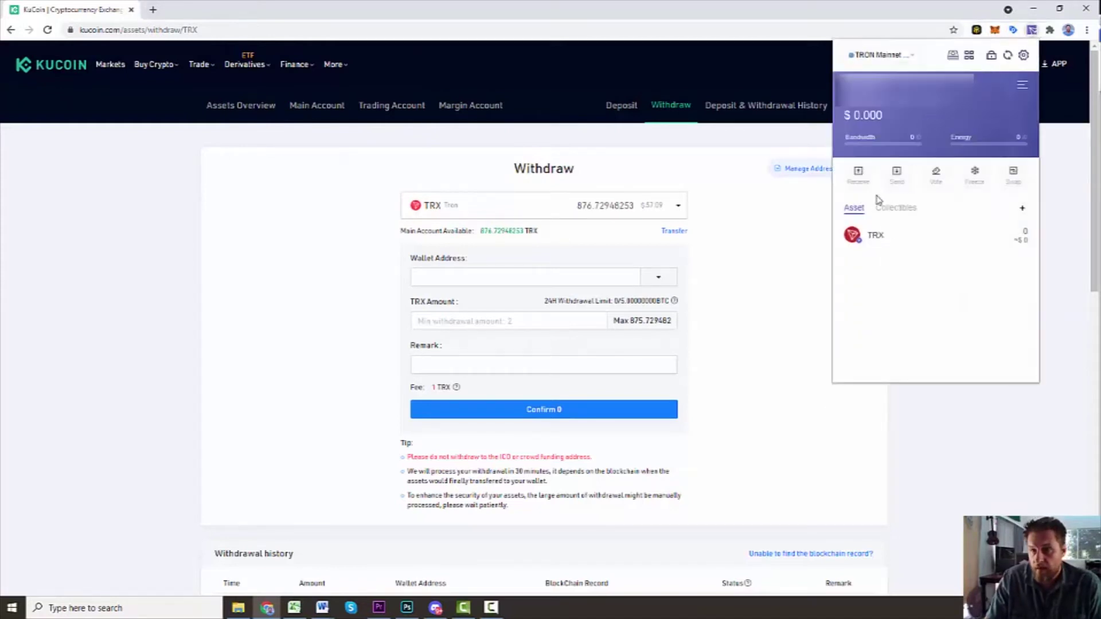
click(859, 176)
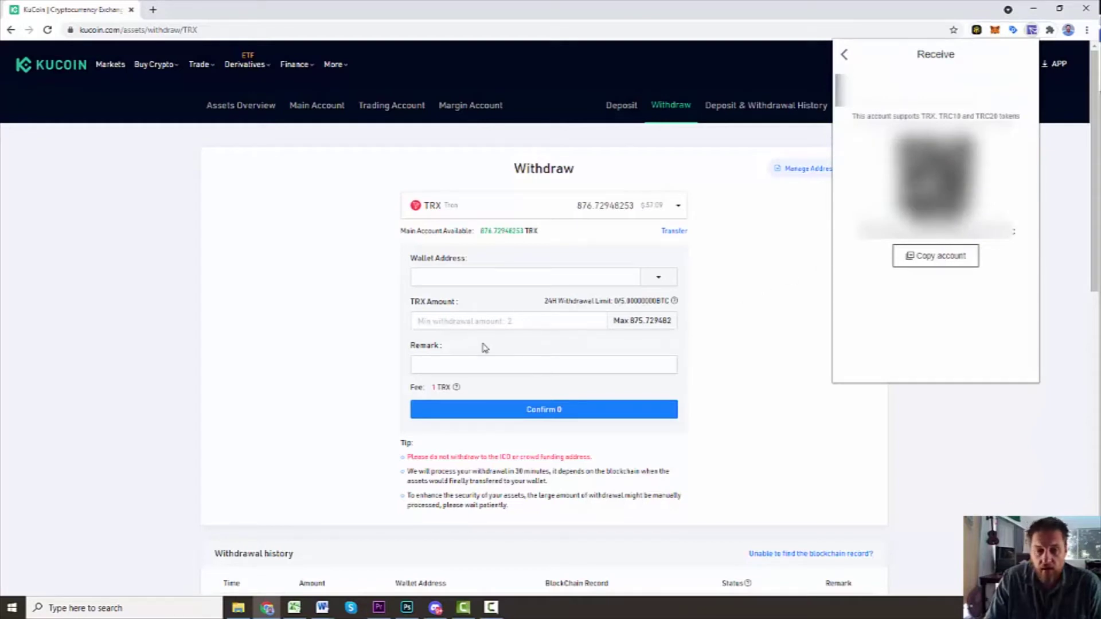
Paste the TronLink address as the destination and enter 2 TRX as the amount.
click(468, 279)
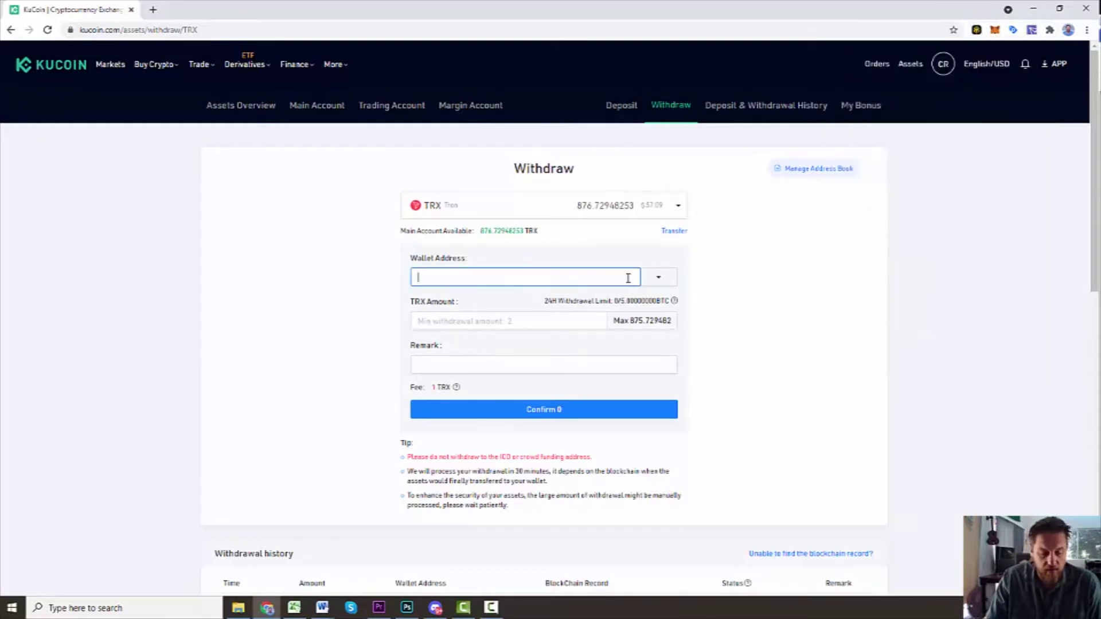
key(ctrl+v)
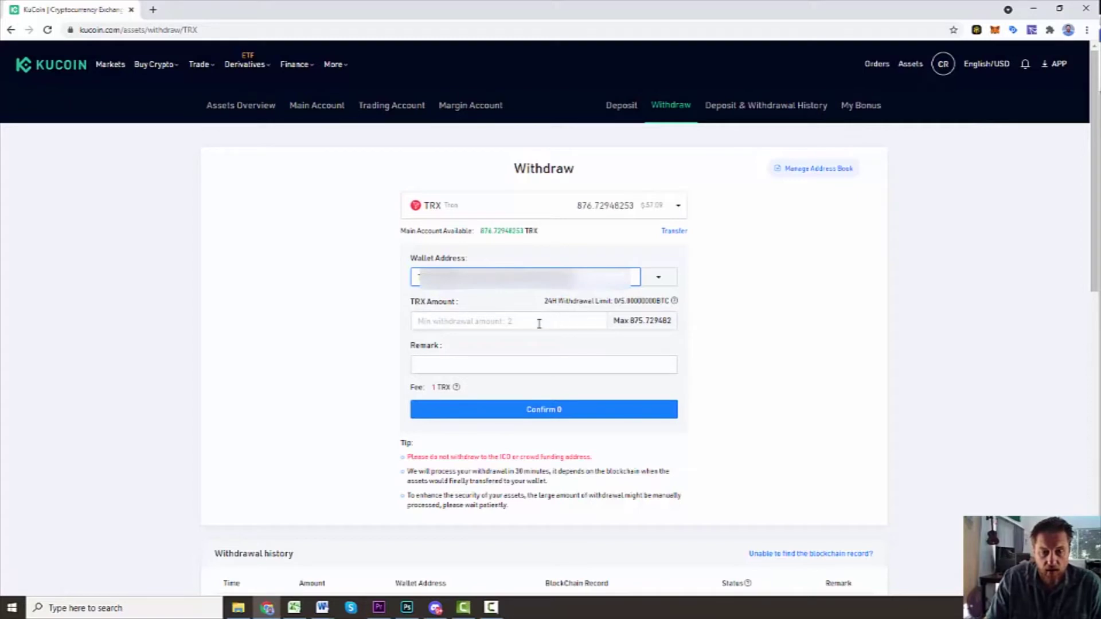
click(538, 324)
click(657, 320)
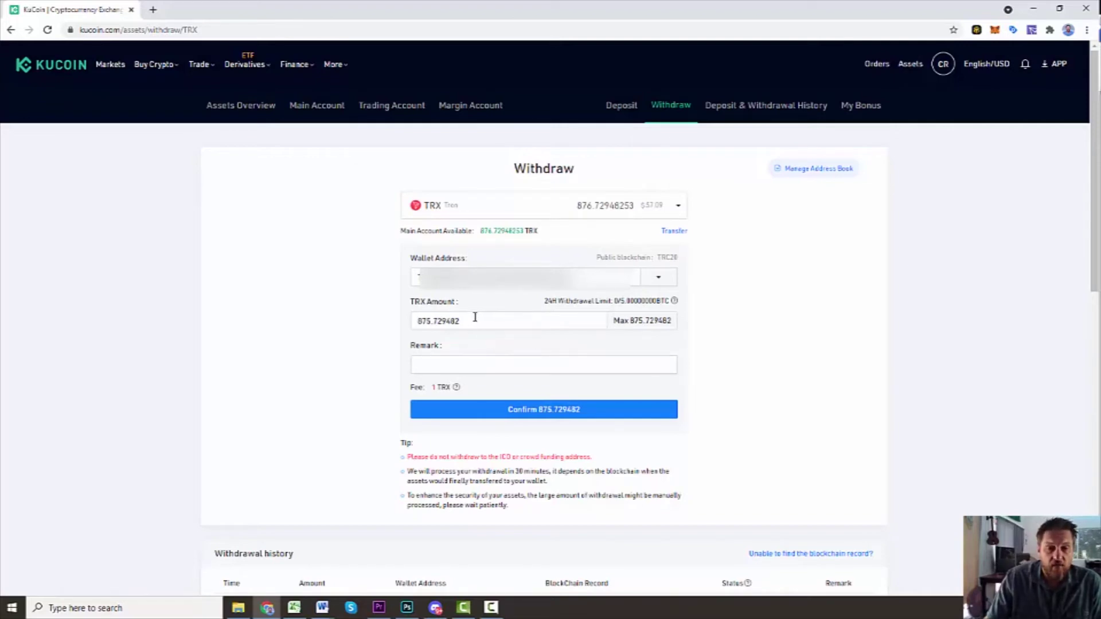
drag(458, 320, 332, 305)
text(1)
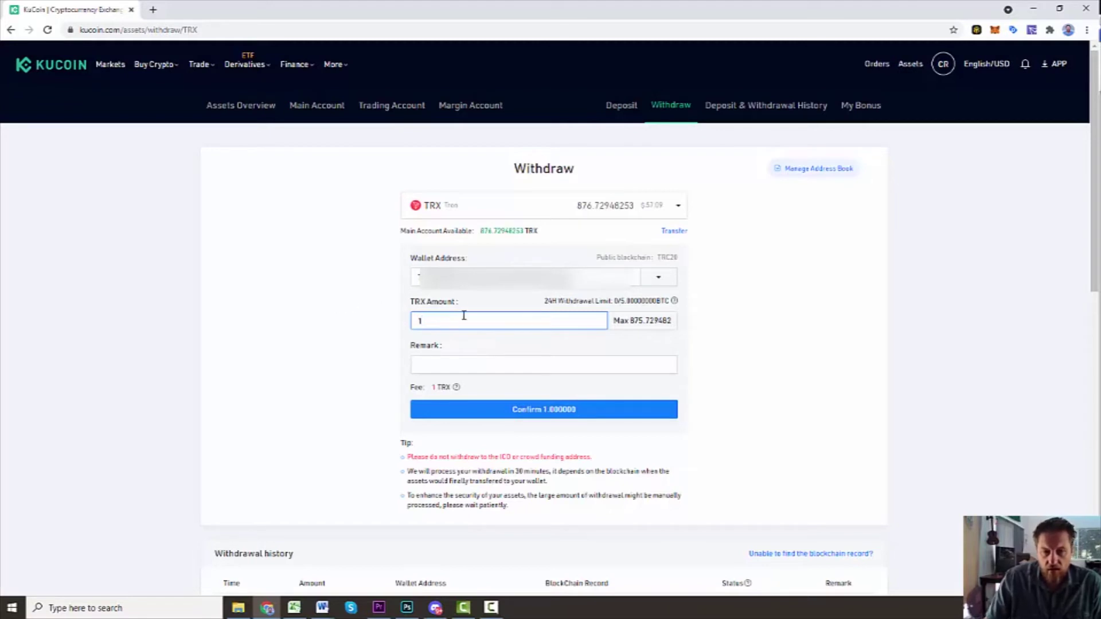
click(506, 370)
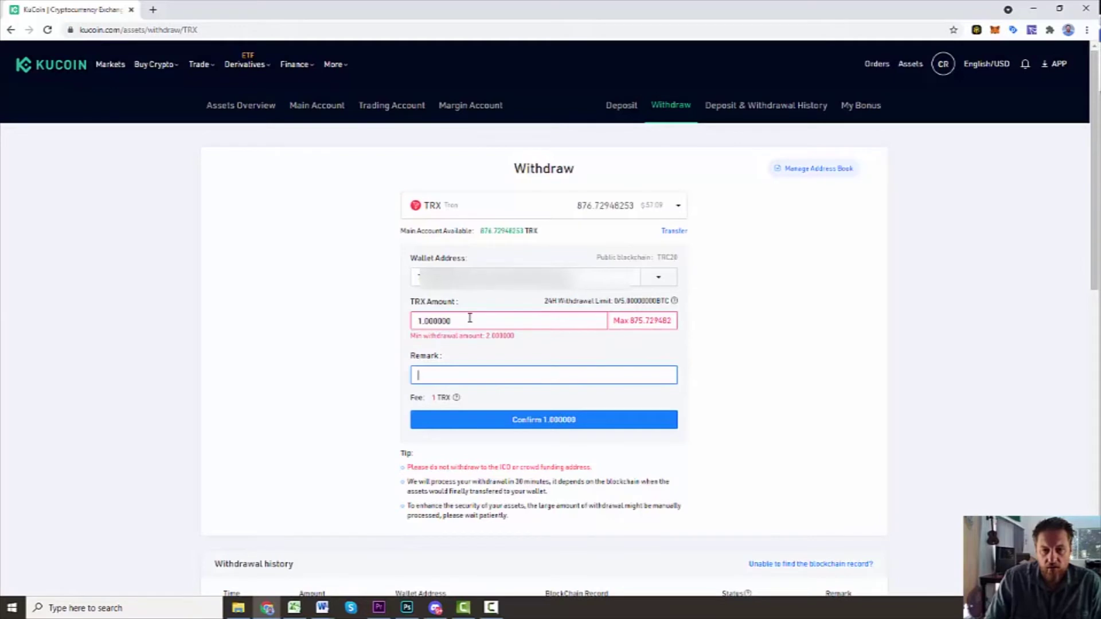
drag(469, 318, 317, 318)
text(2)
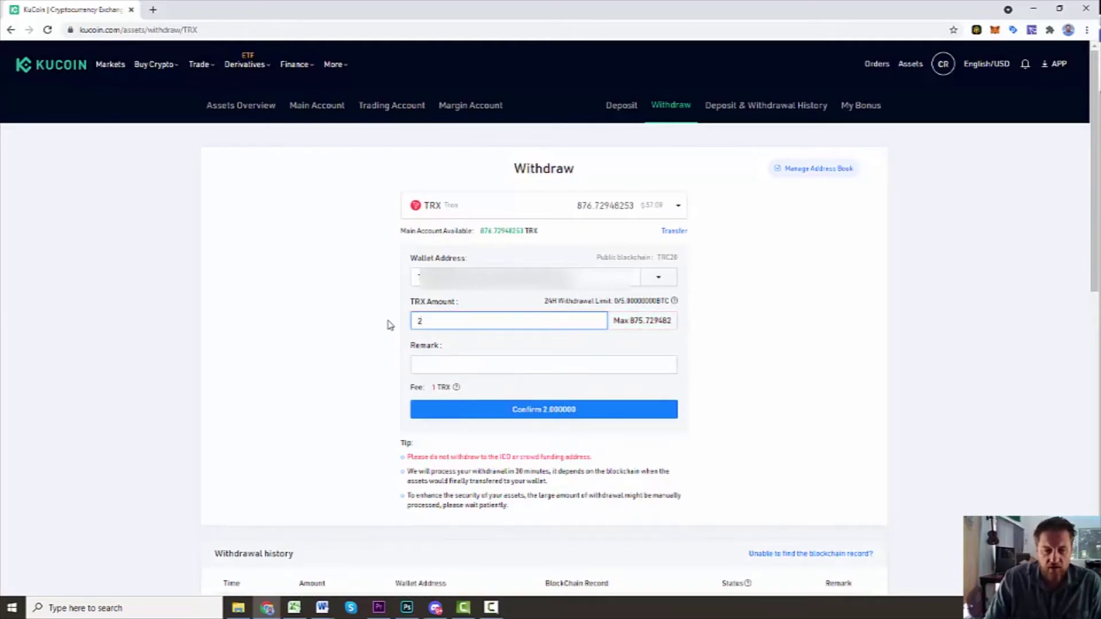
Submit the 2 TRX withdrawal, confirming the details and completing security verification.
click(540, 412)
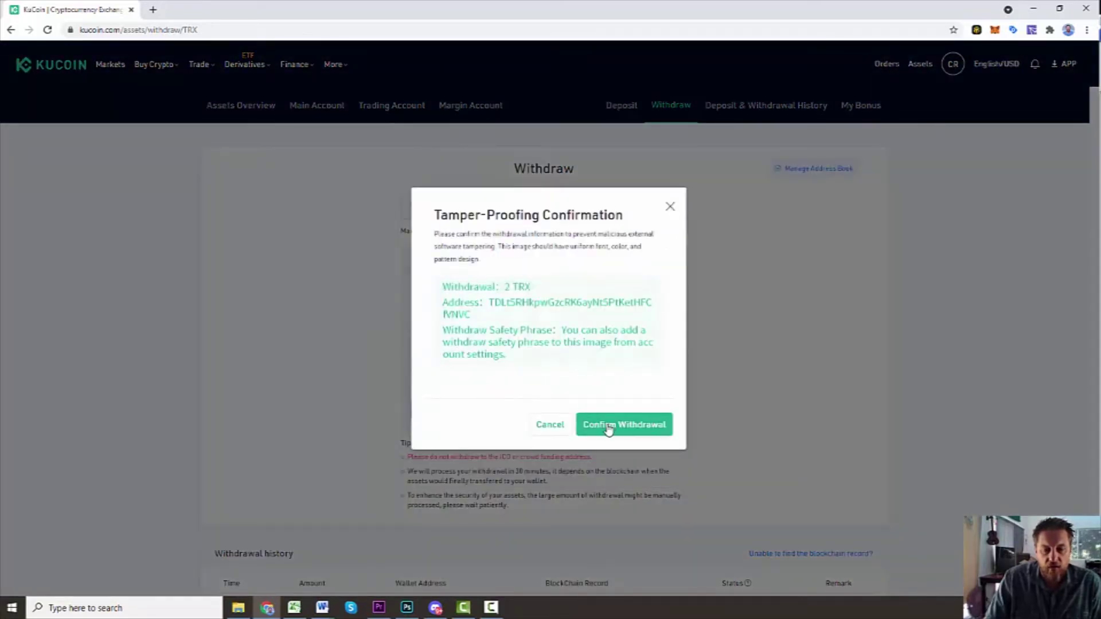
click(608, 426)
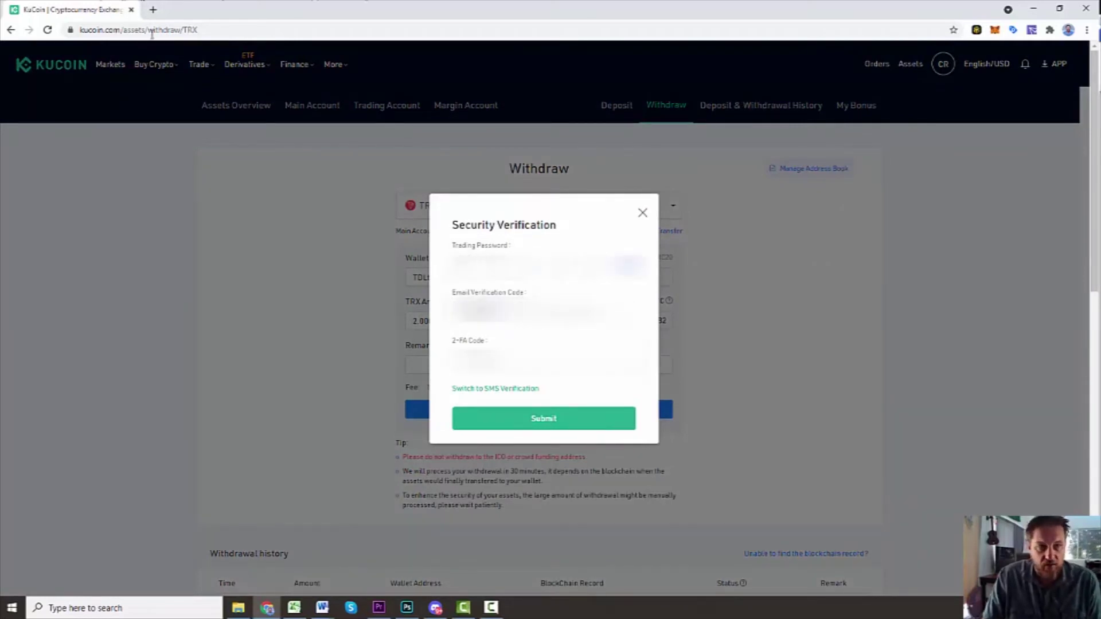
click(559, 420)
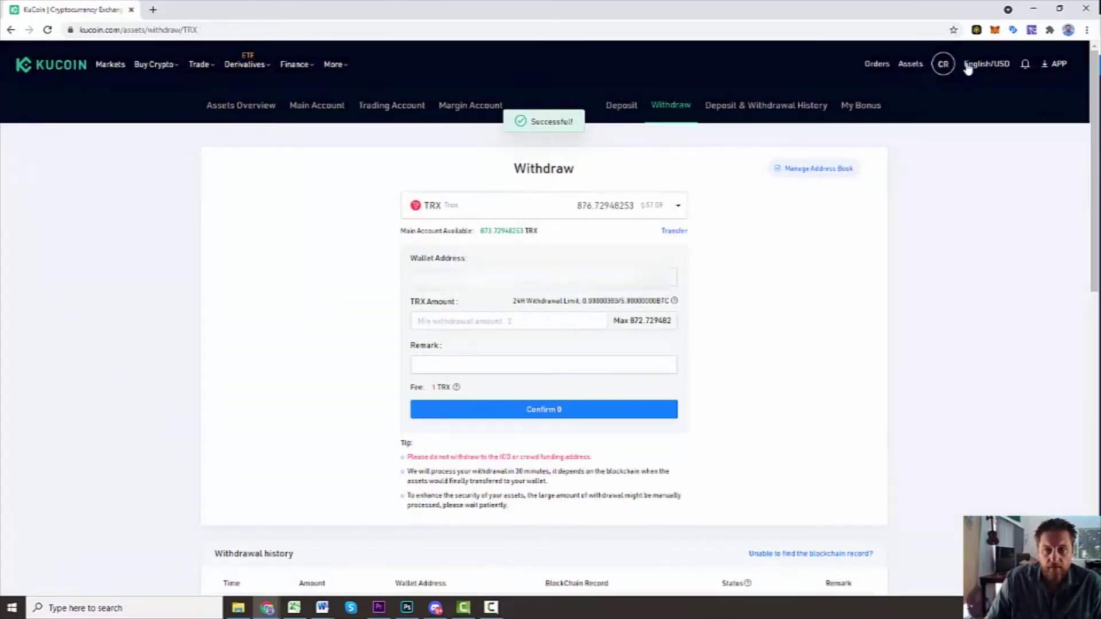
Open TronLink's wallet overview to check the TRX balance, which still shows 0.
click(1031, 30)
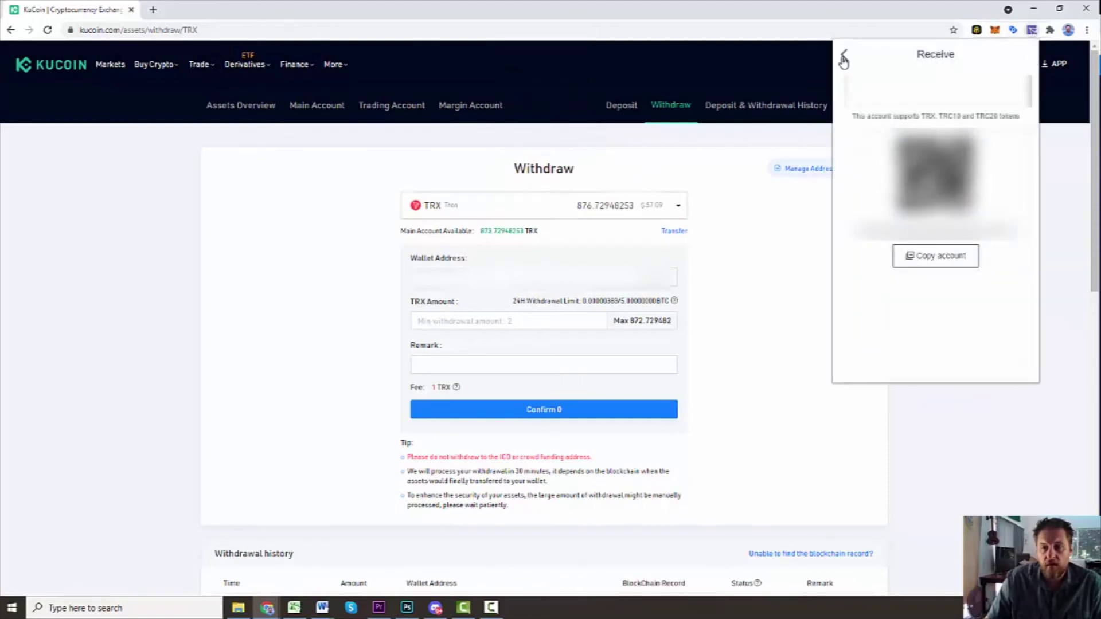
click(844, 57)
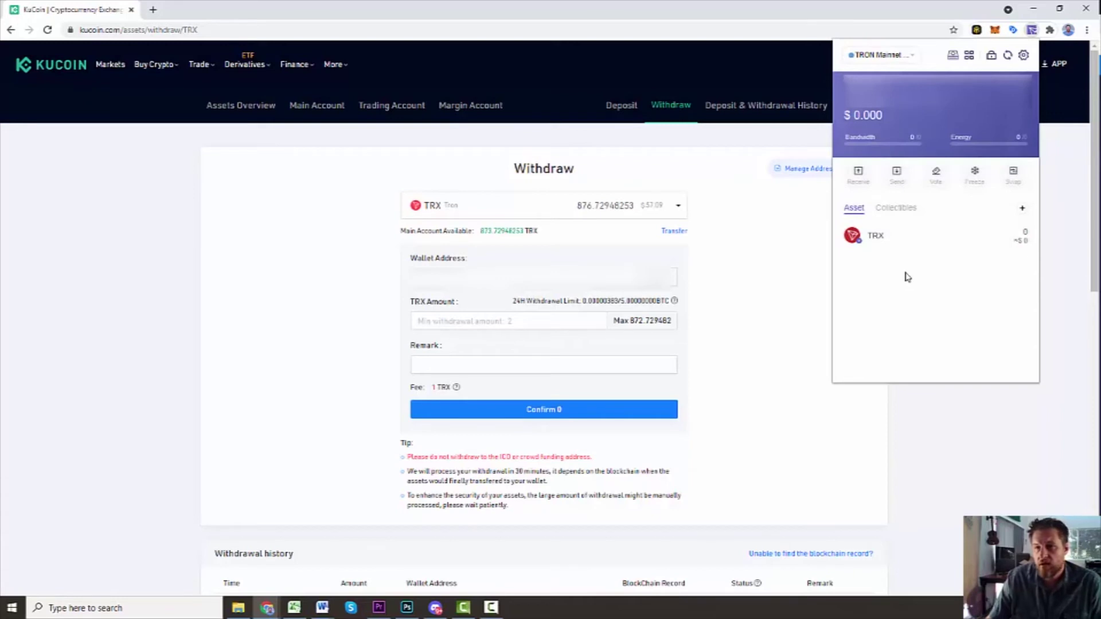